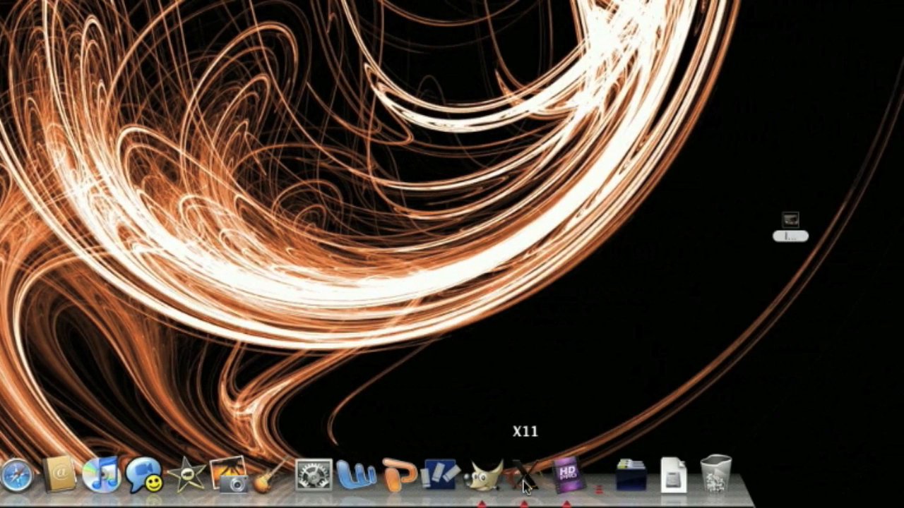
Switch to GIMP and close the edited quigon.jpg image without saving the changes
click(524, 486)
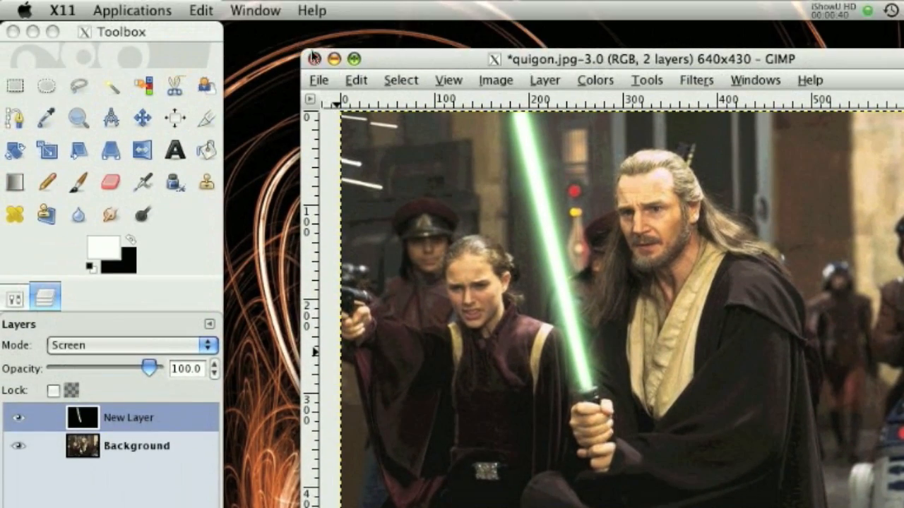
click(315, 6)
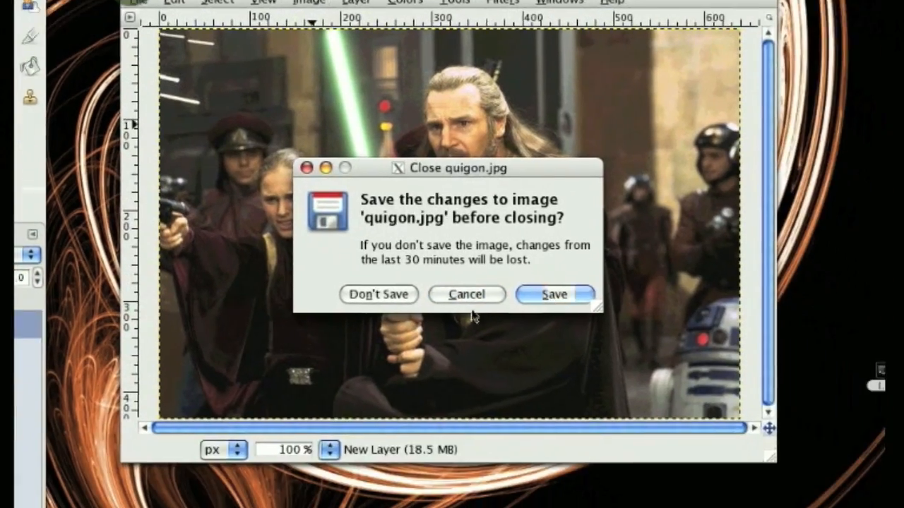
click(562, 372)
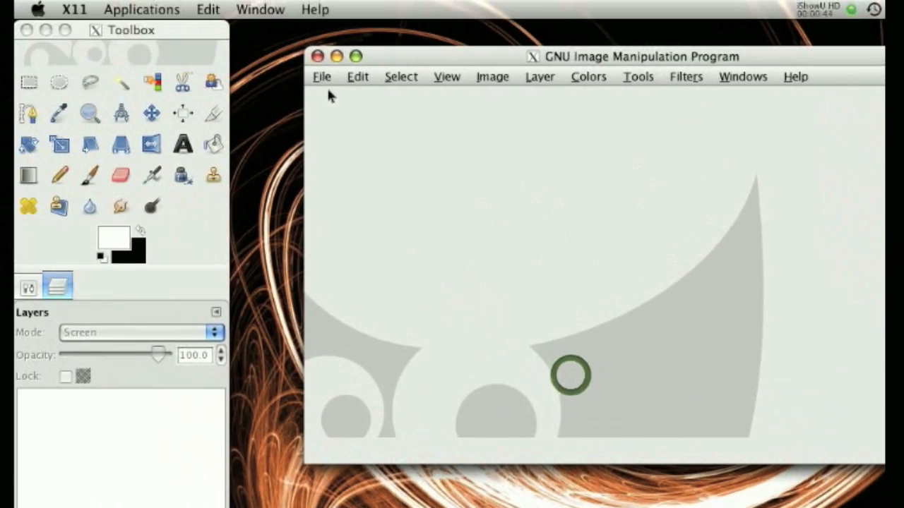
Open the original quigon.jpg image from the Desktop folder
click(321, 78)
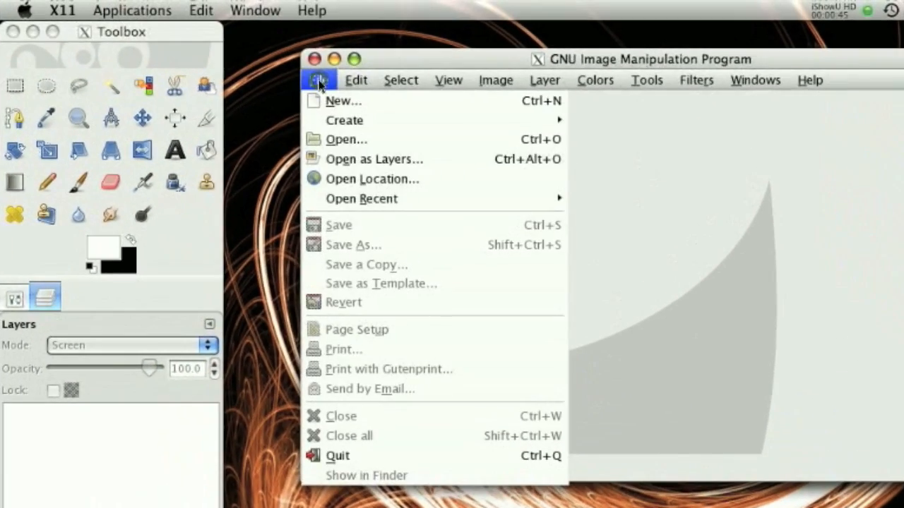
click(365, 163)
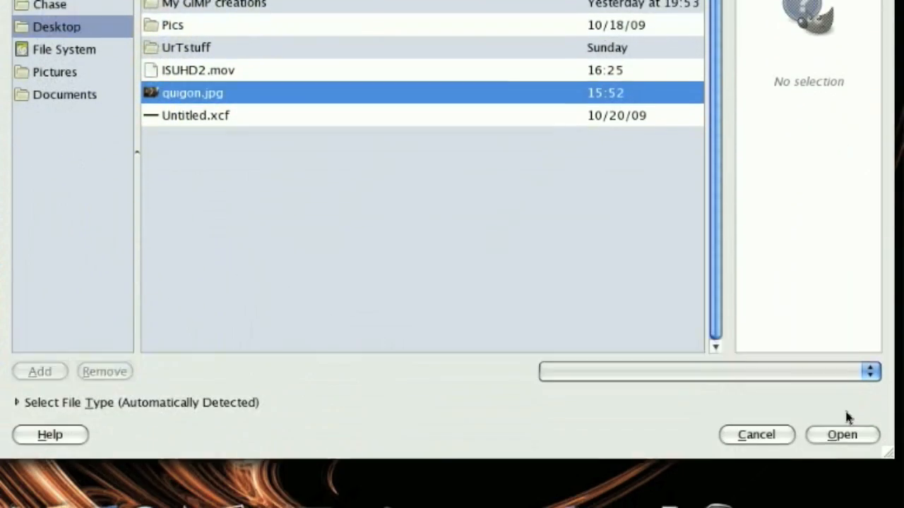
click(849, 386)
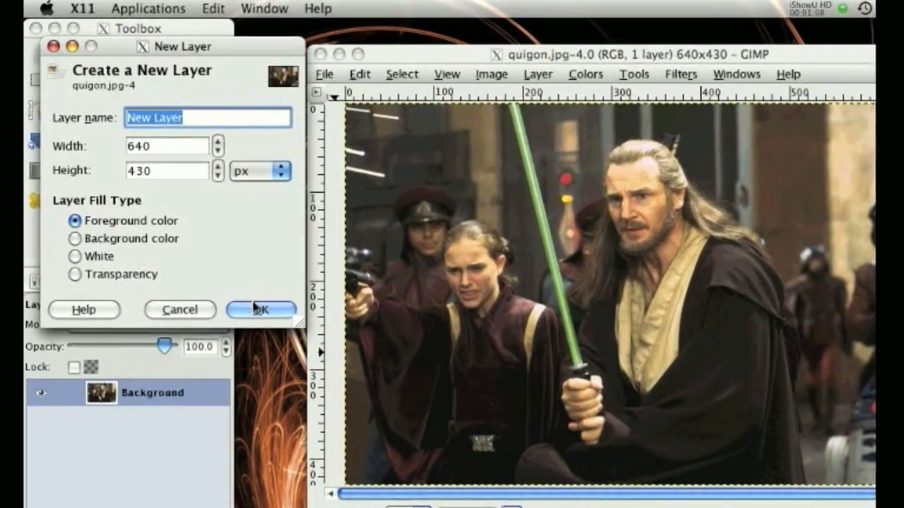
Add a new layer filled with the black foreground color and set its blend mode to Screen
click(290, 260)
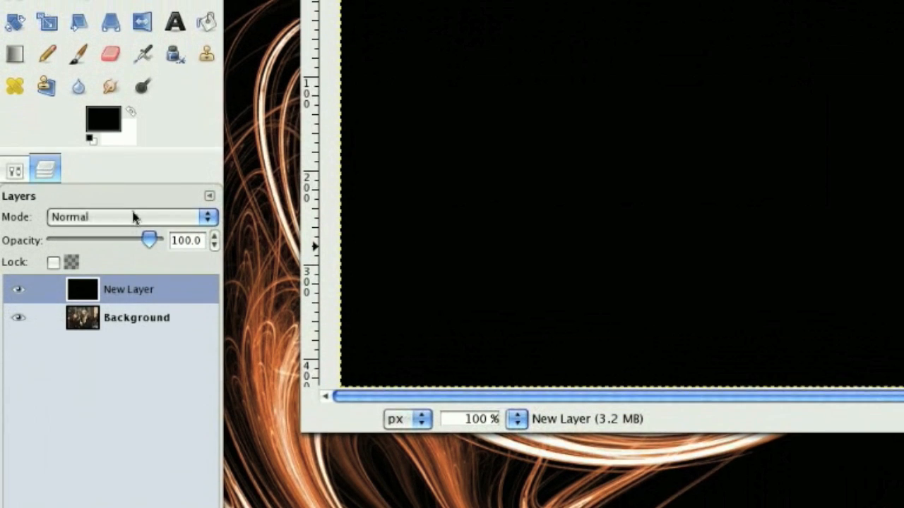
click(133, 242)
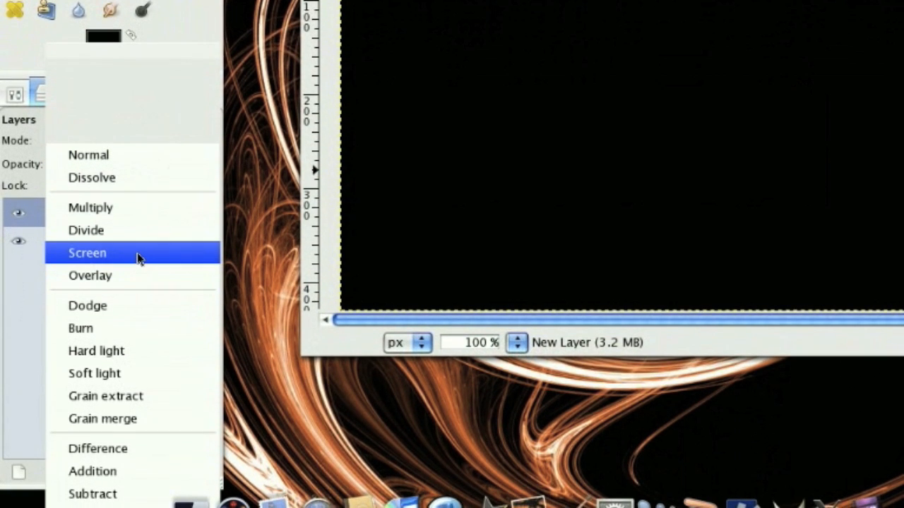
click(138, 253)
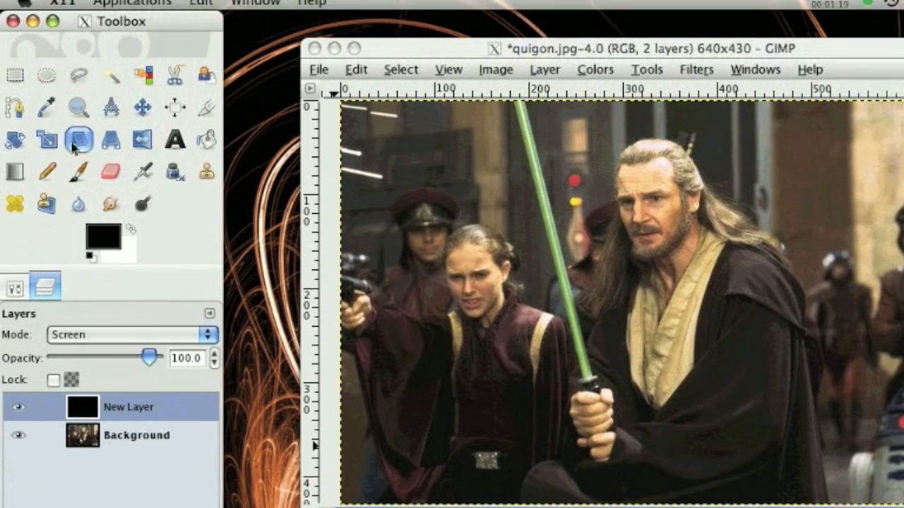
Trace the green lightsaber blade with a closed path from tip to hilt and turn the path into a selection
click(15, 121)
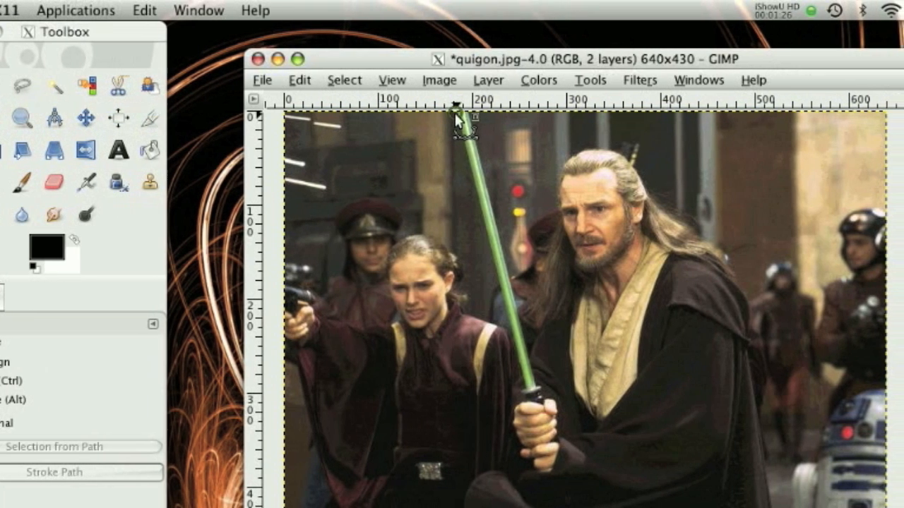
click(512, 112)
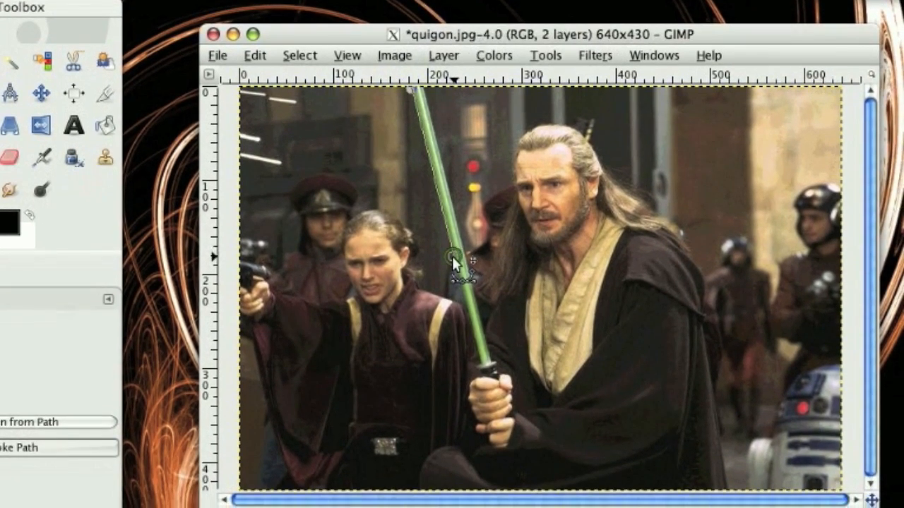
click(453, 262)
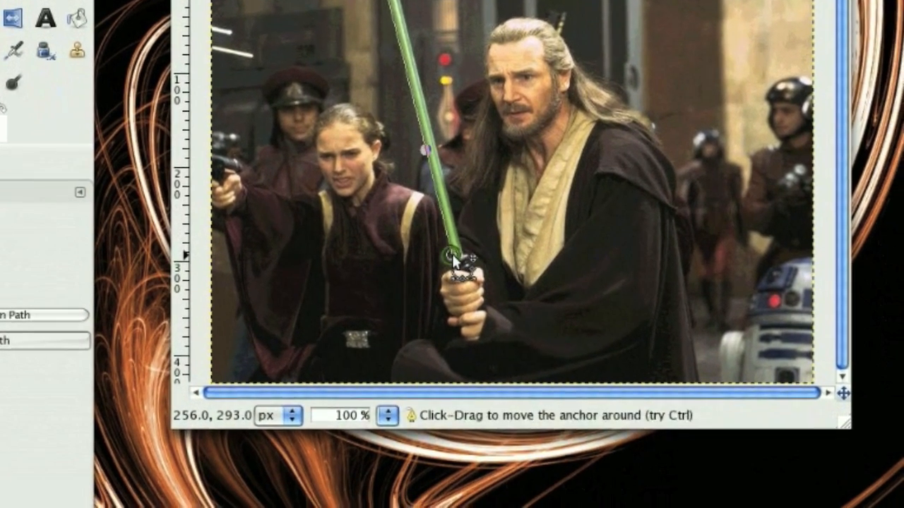
click(464, 287)
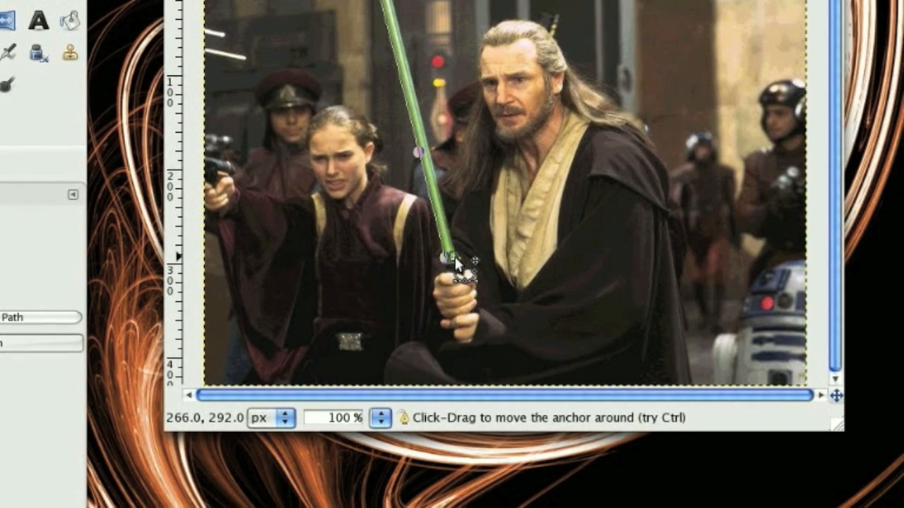
click(454, 255)
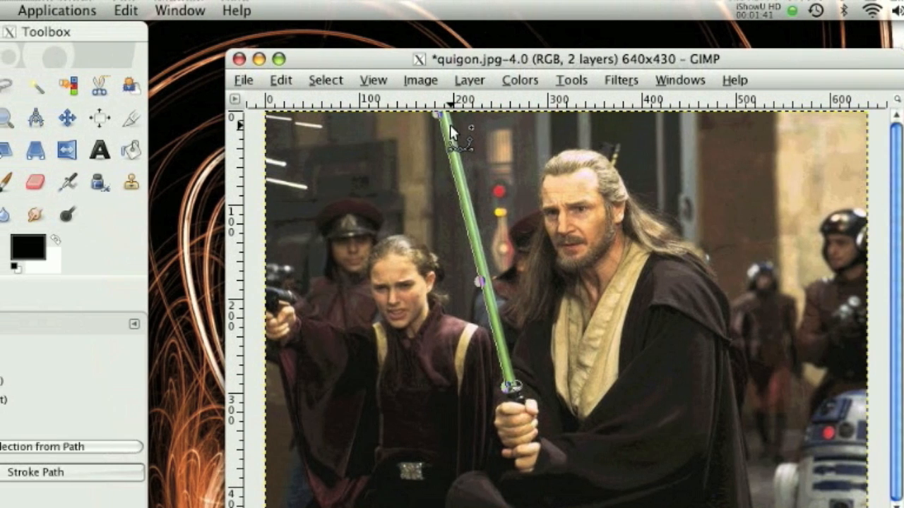
drag(450, 125, 450, 117)
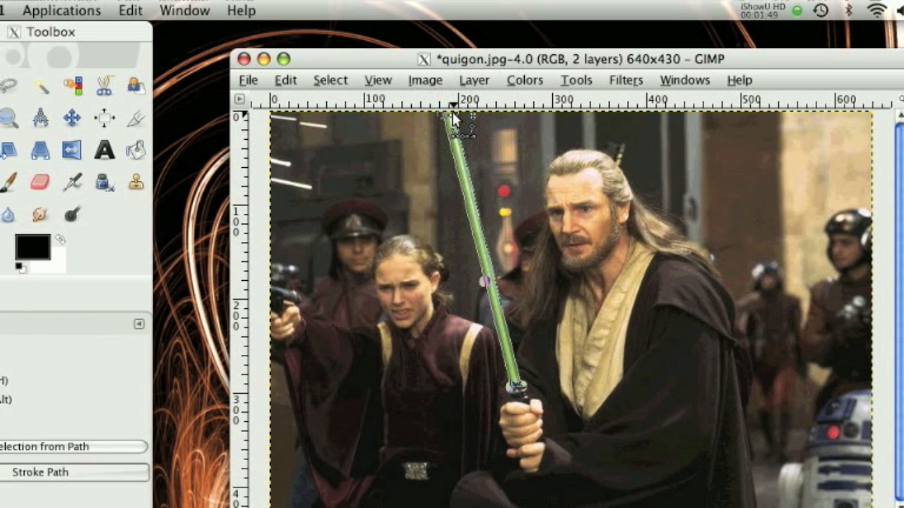
click(443, 113)
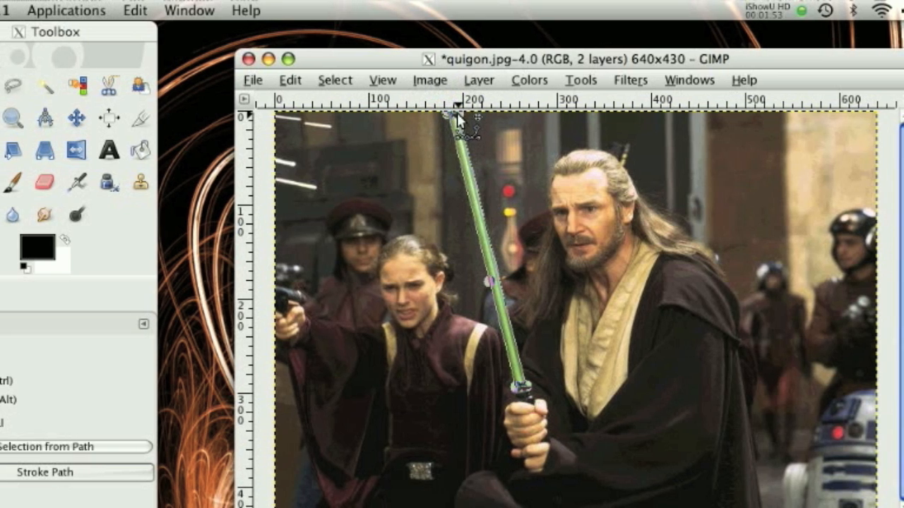
click(456, 114)
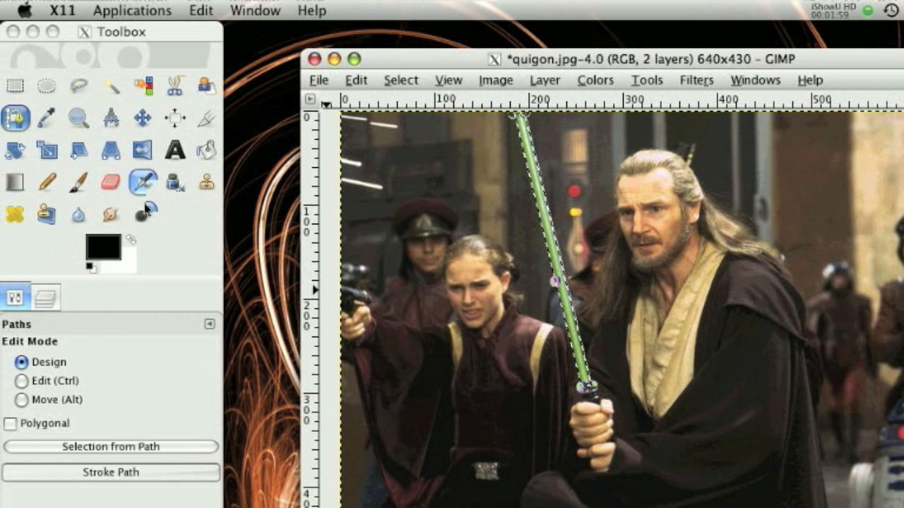
Fill the blade selection with white, deselect it and make two copies of the layer
click(204, 152)
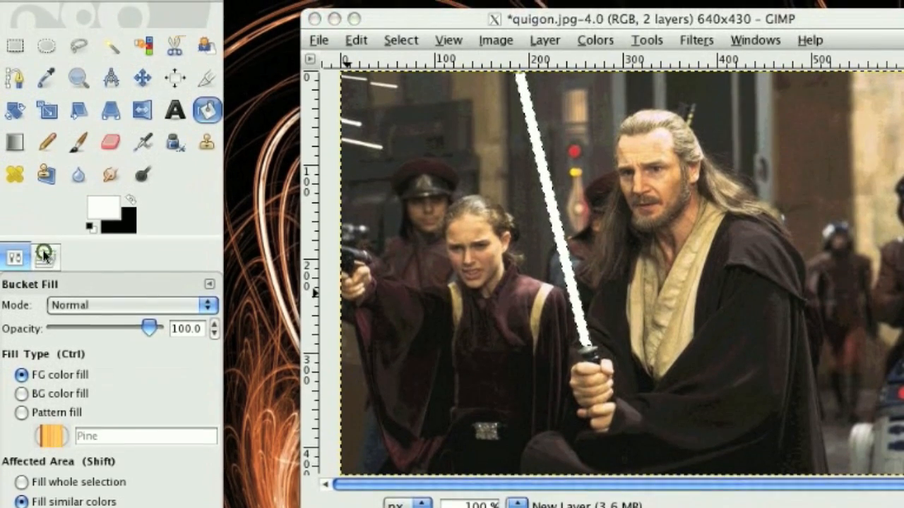
click(44, 255)
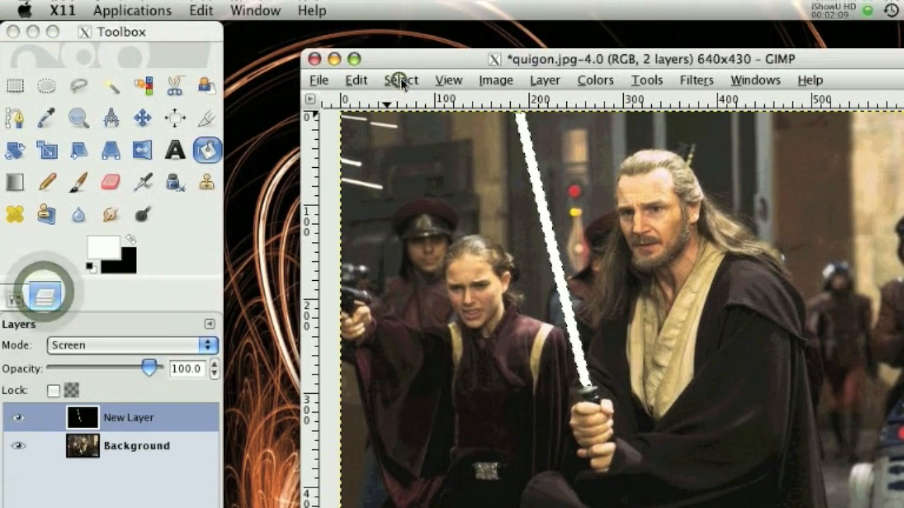
click(400, 81)
click(414, 120)
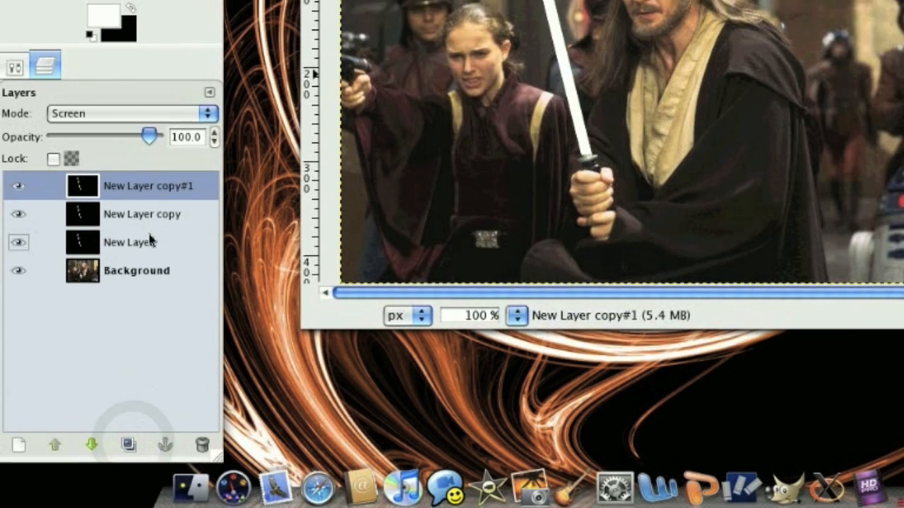
Apply a Gaussian Blur with a 5 px horizontal and vertical radius to the New Layer
click(149, 229)
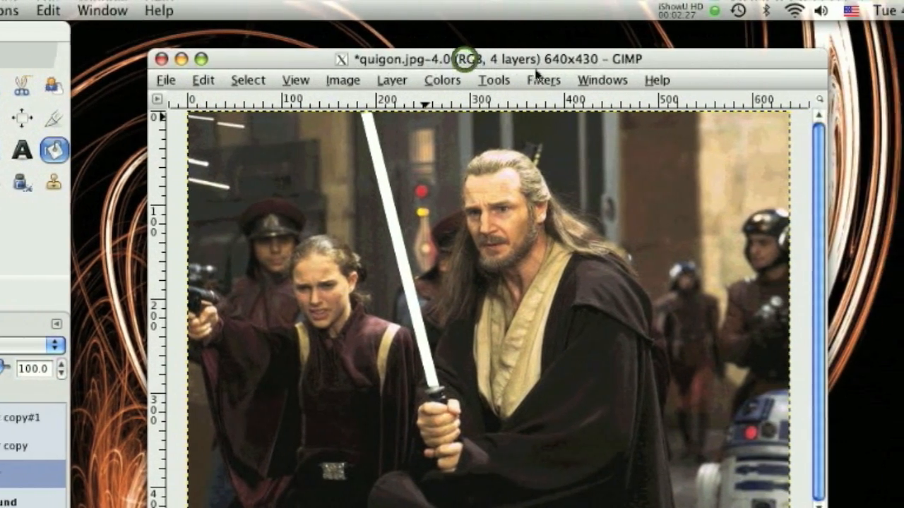
click(595, 79)
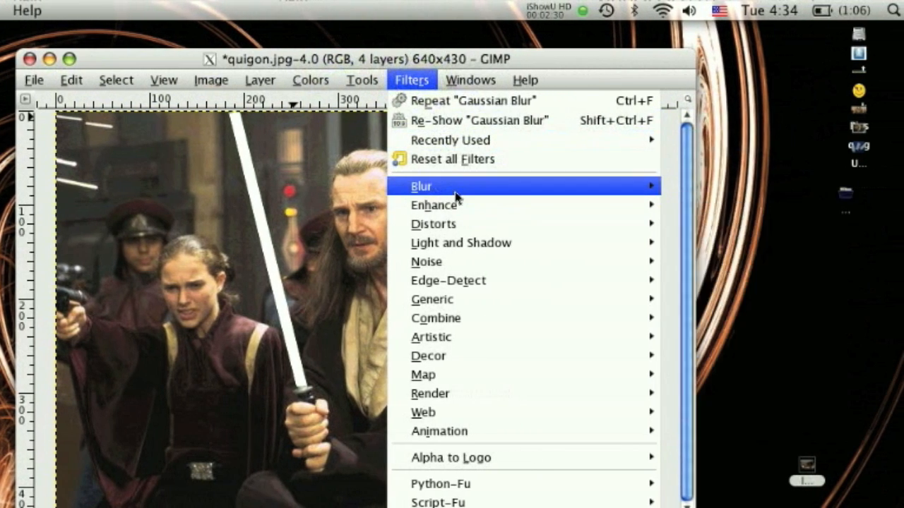
mouse_move(474, 189)
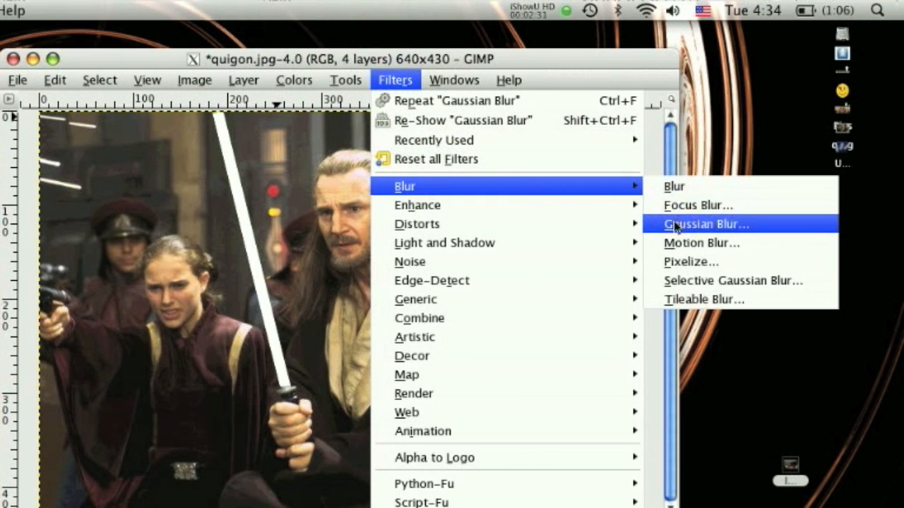
click(676, 226)
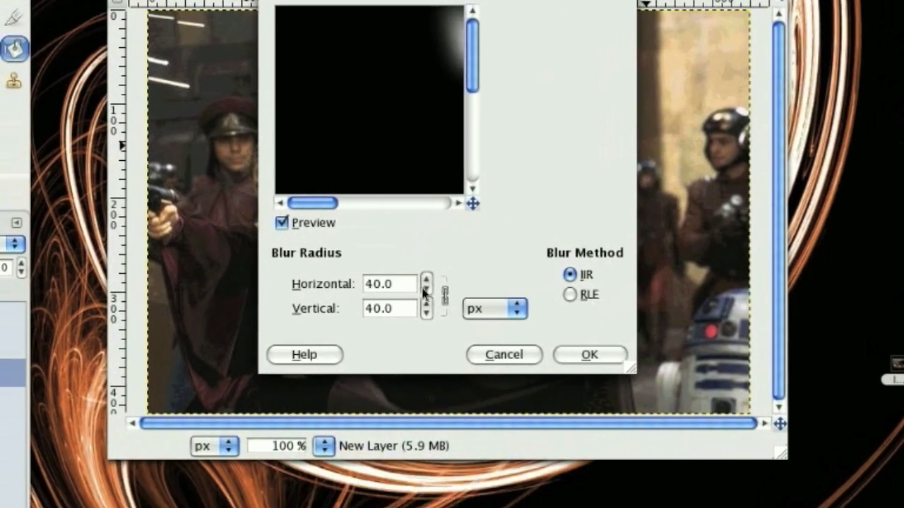
double_click(301, 385)
key(BackSpace)
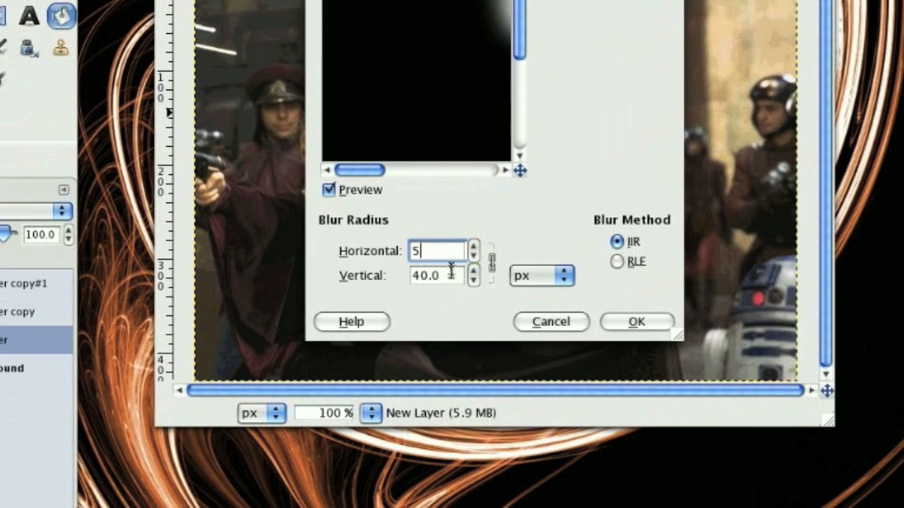
double_click(443, 280)
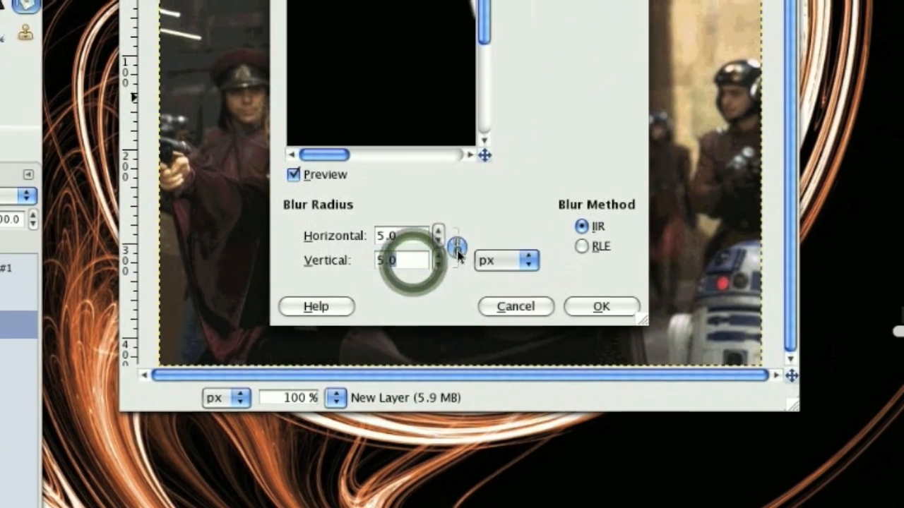
click(476, 241)
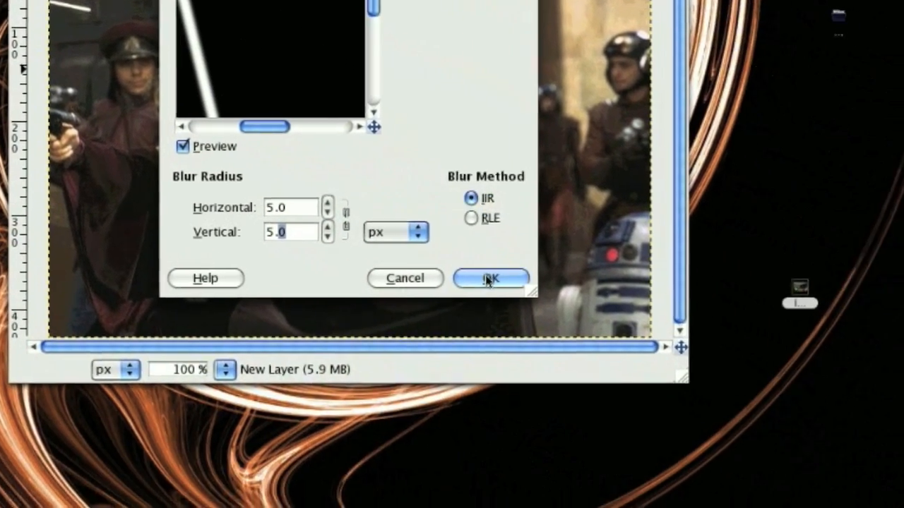
click(667, 388)
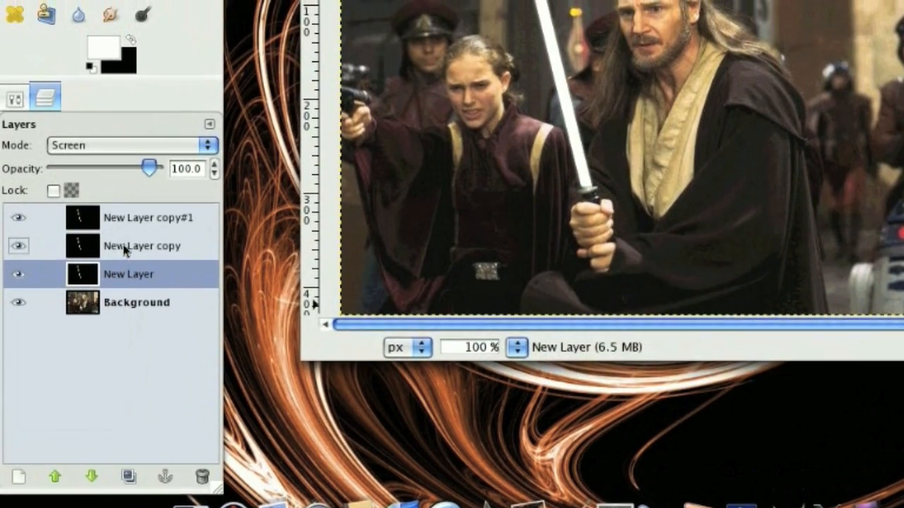
Apply a Gaussian Blur with a 20 px horizontal and vertical radius to the New Layer copy
click(123, 232)
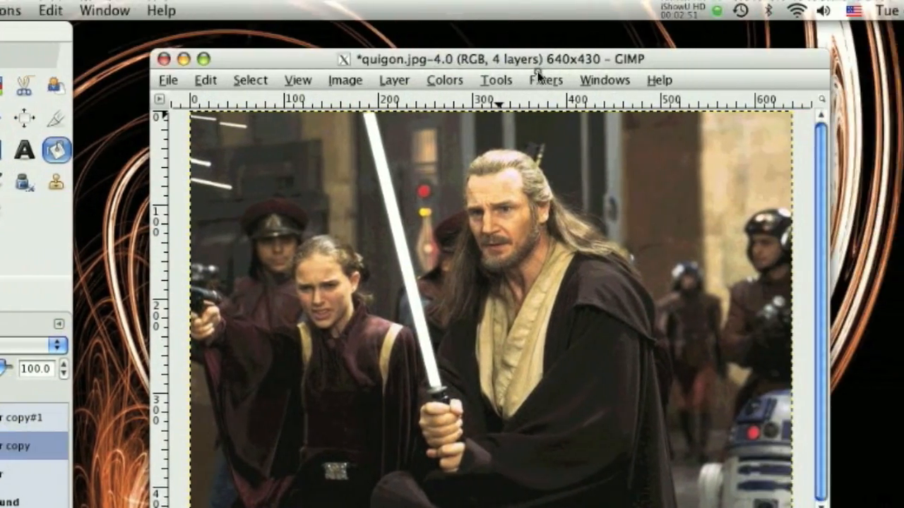
click(696, 81)
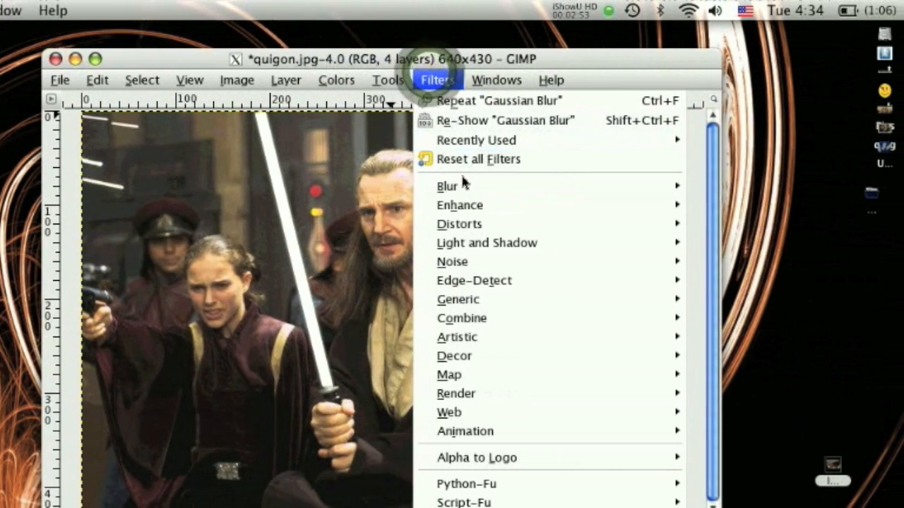
mouse_move(488, 186)
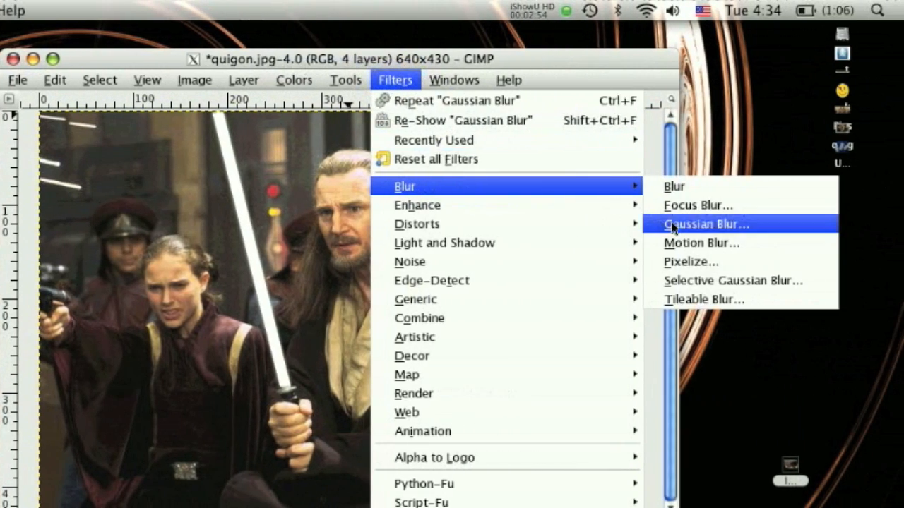
click(673, 226)
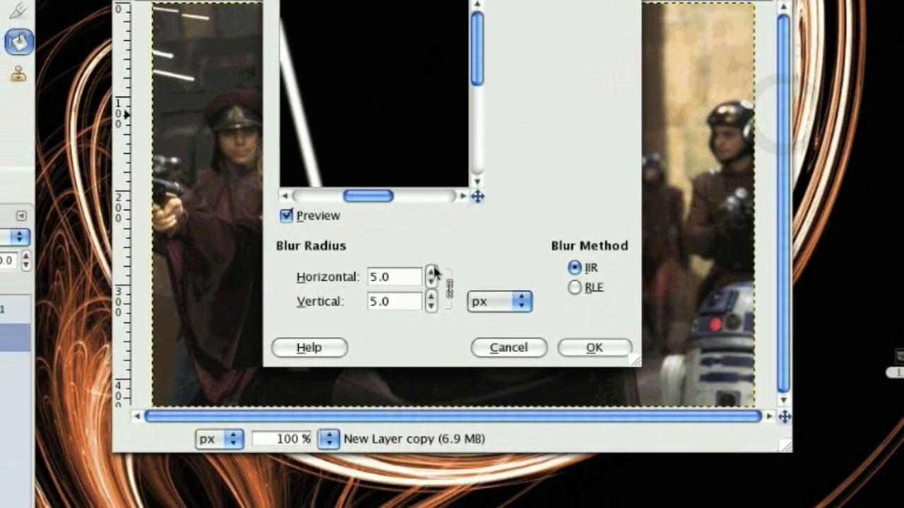
drag(319, 380, 319, 380)
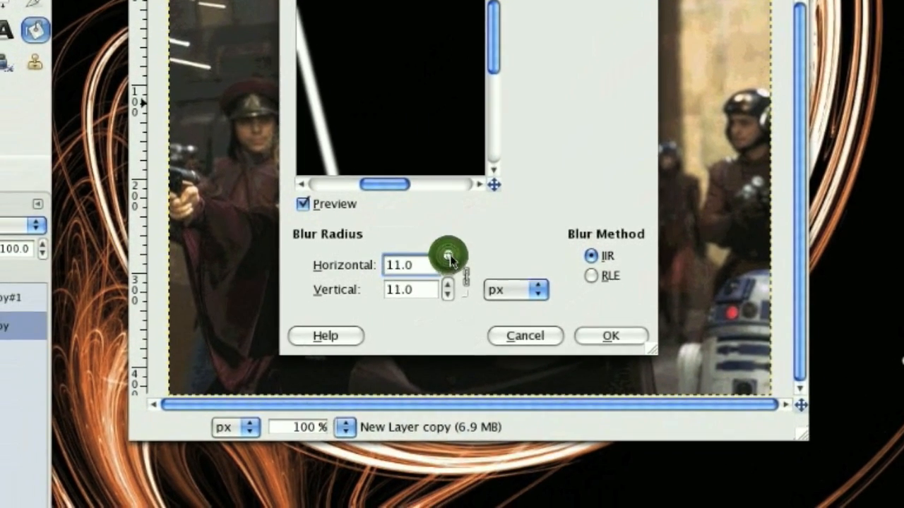
drag(449, 260, 449, 258)
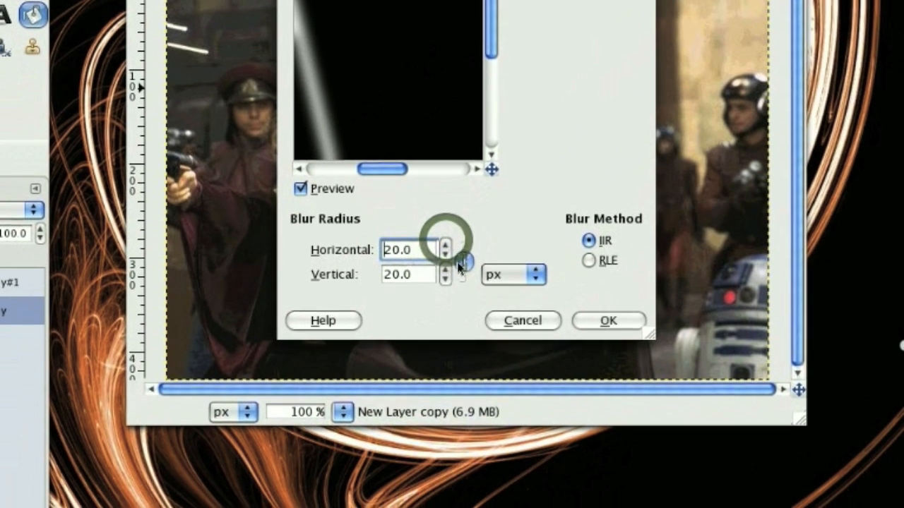
click(464, 276)
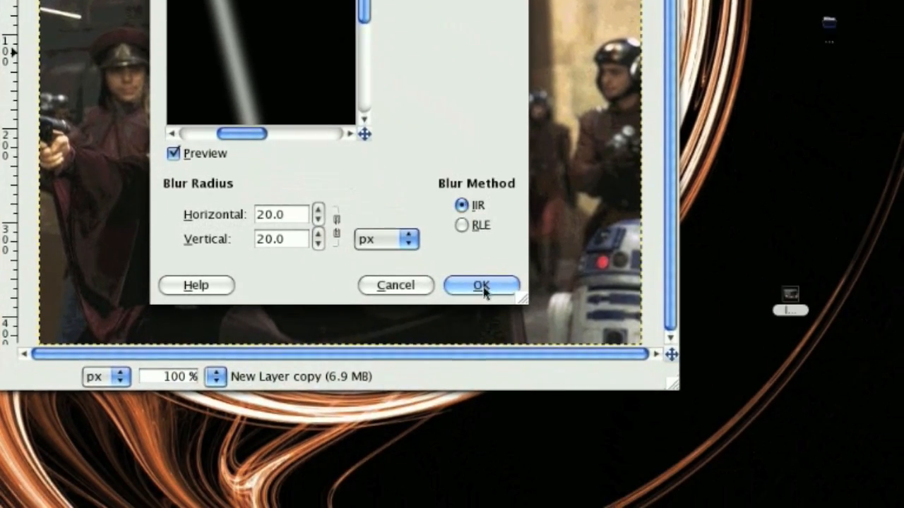
click(603, 435)
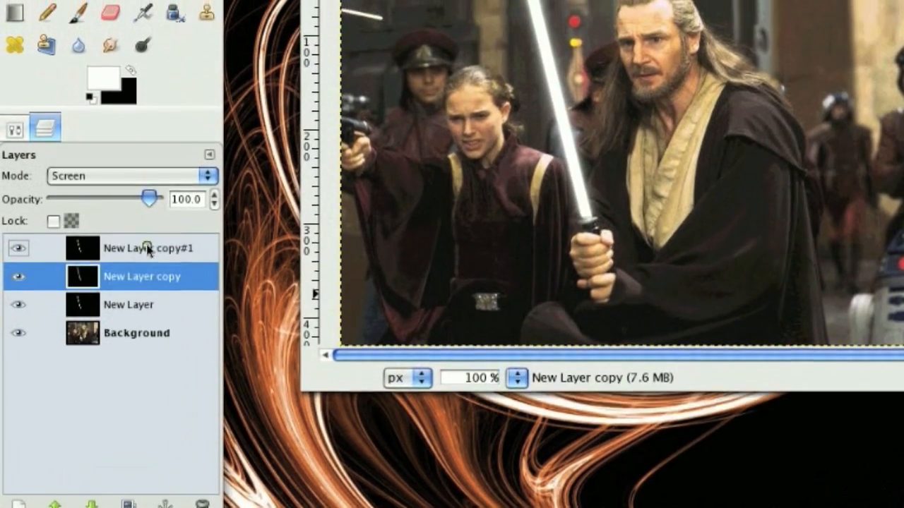
Apply a Gaussian Blur with a 40 px horizontal and vertical radius to New Layer copy#1
click(28, 213)
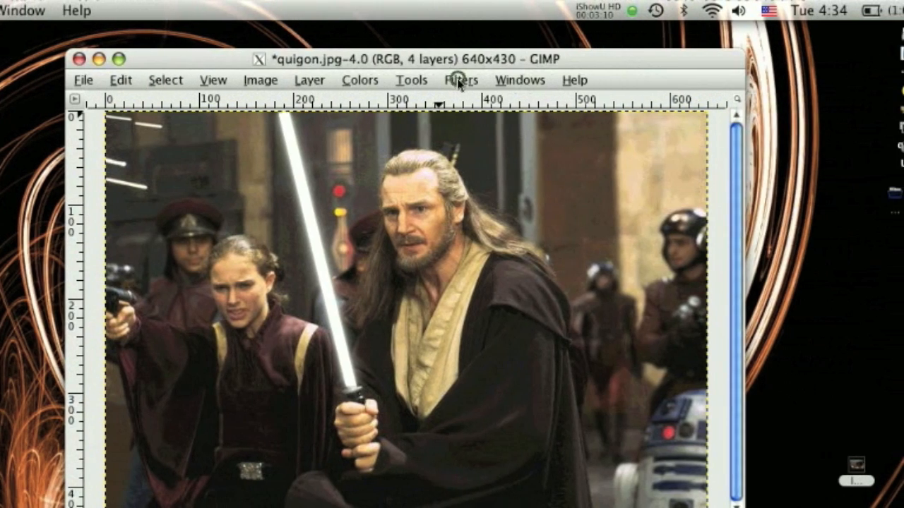
click(458, 82)
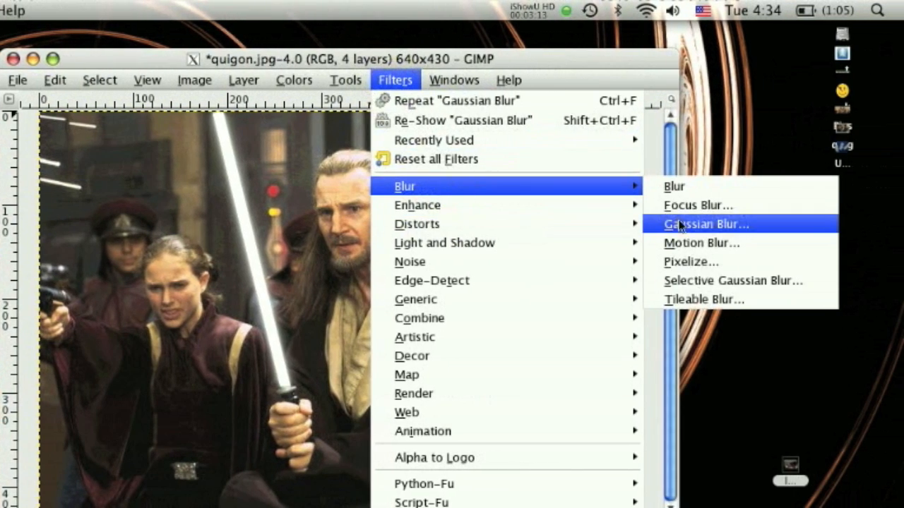
click(689, 224)
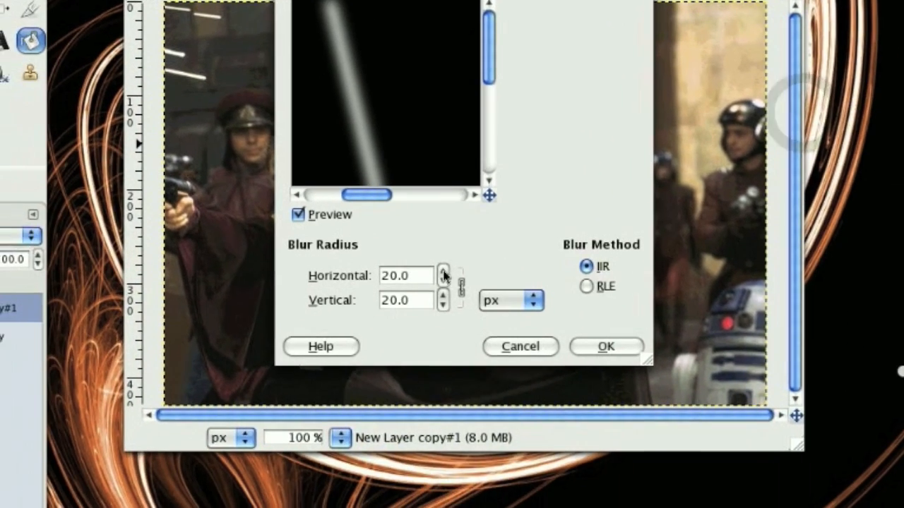
click(318, 380)
click(317, 379)
click(317, 379)
click(317, 380)
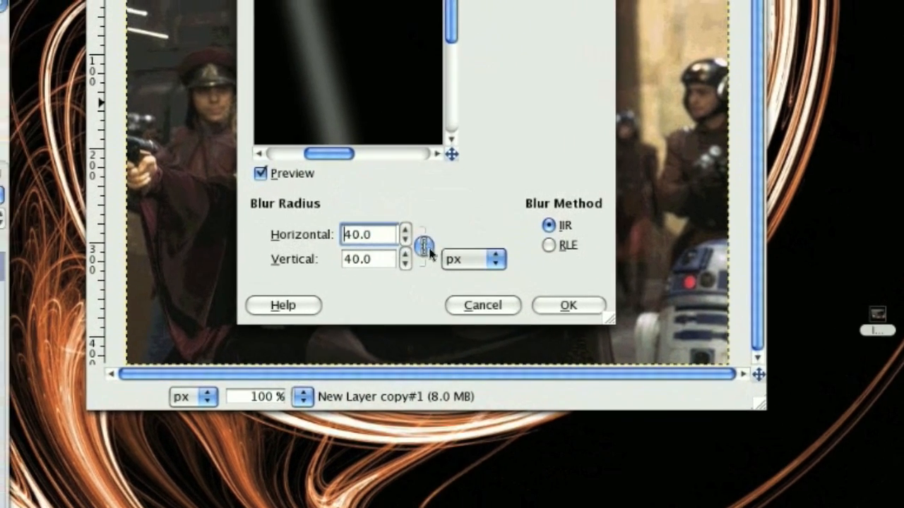
click(568, 305)
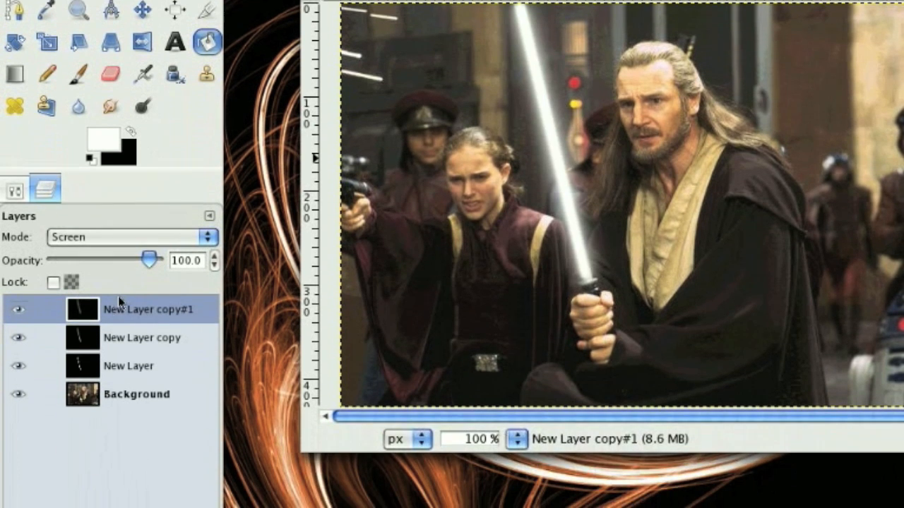
Merge both blurred copies down into New Layer and set the merged layer's blend mode to Screen
click(118, 409)
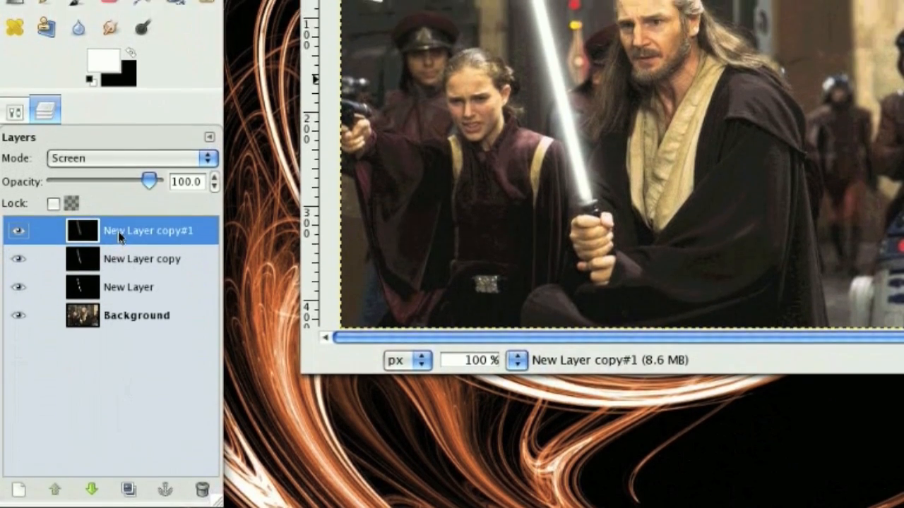
right_click(119, 238)
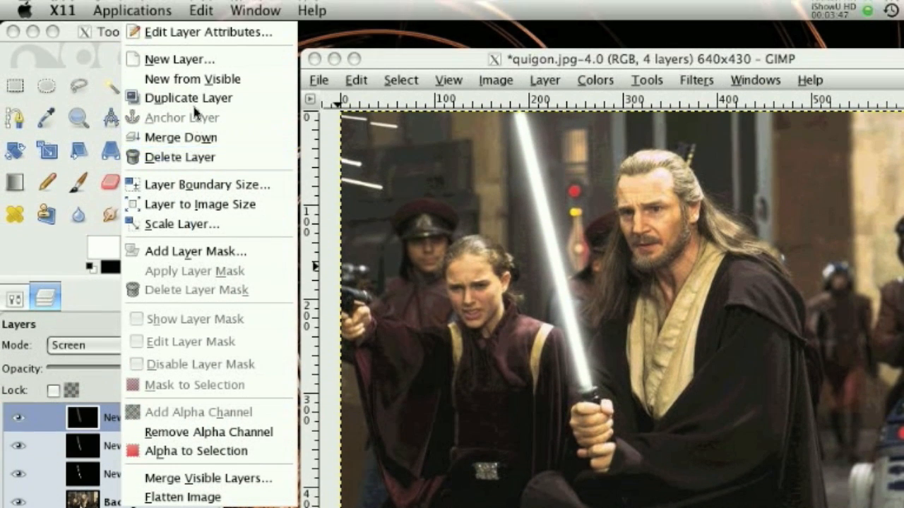
click(199, 156)
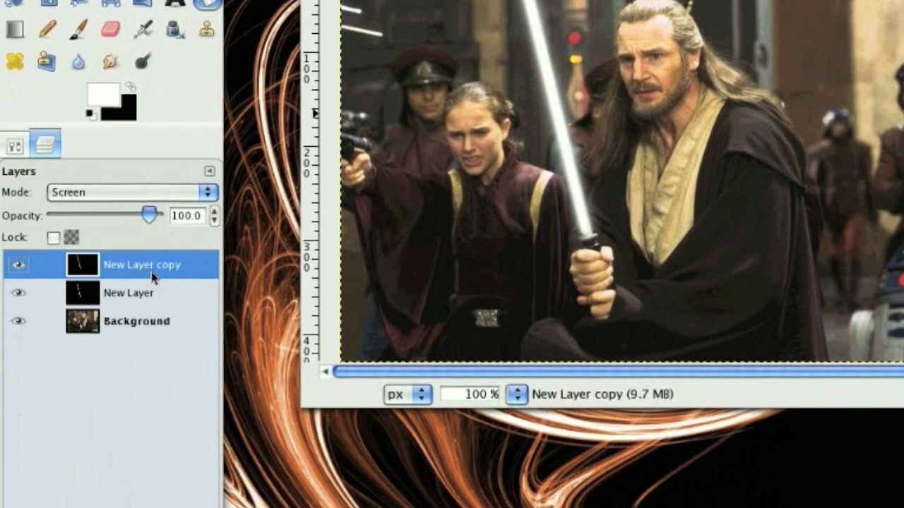
right_click(152, 426)
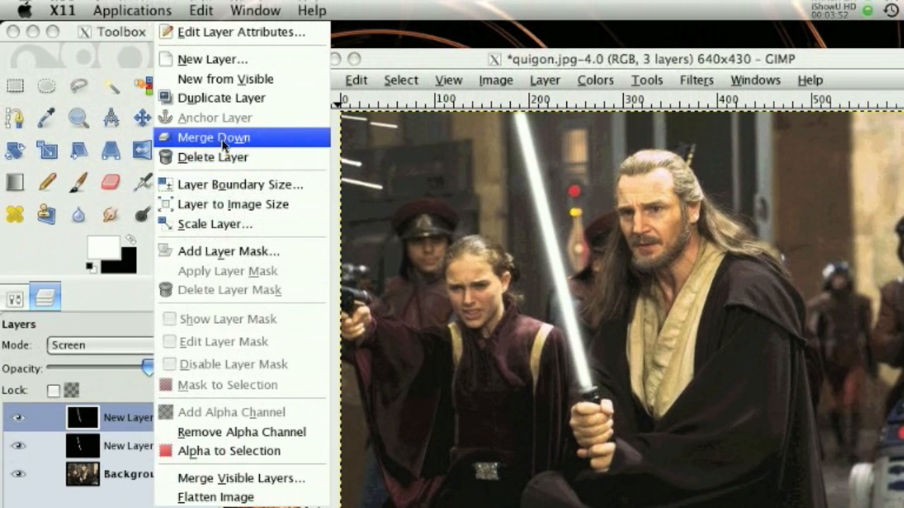
click(221, 139)
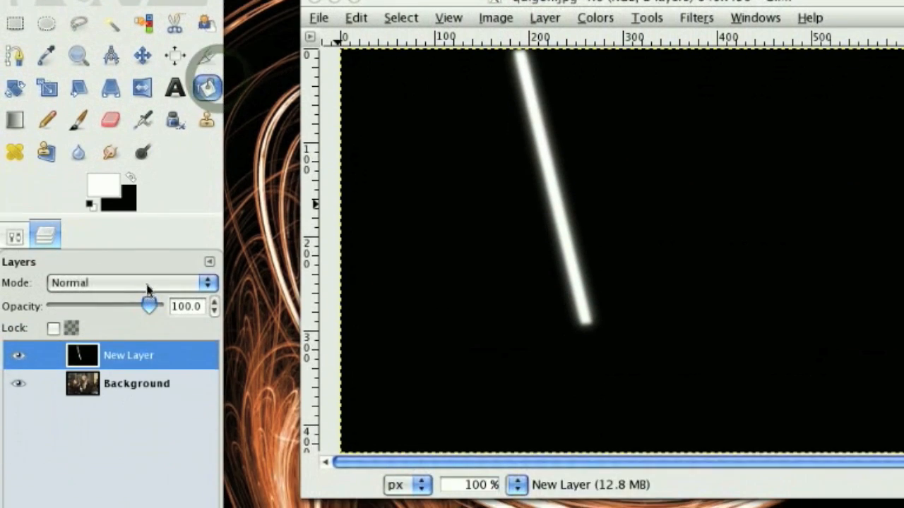
click(151, 346)
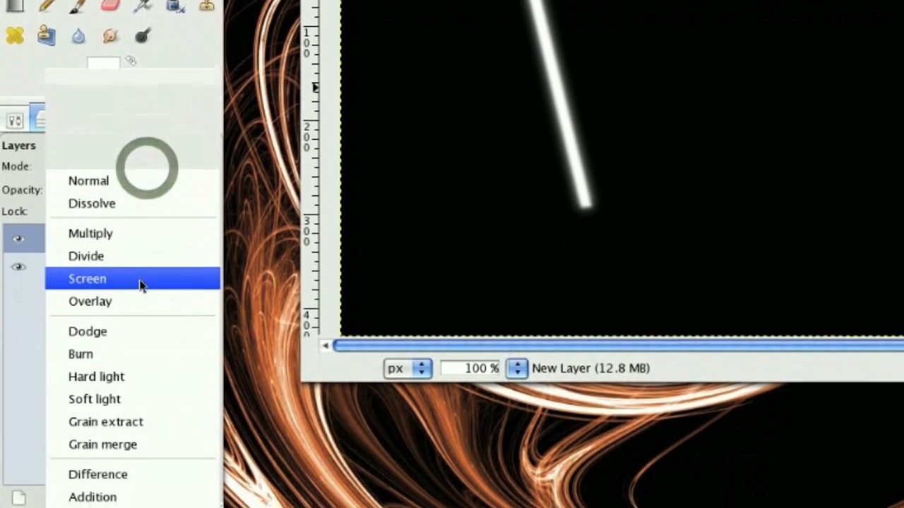
click(140, 285)
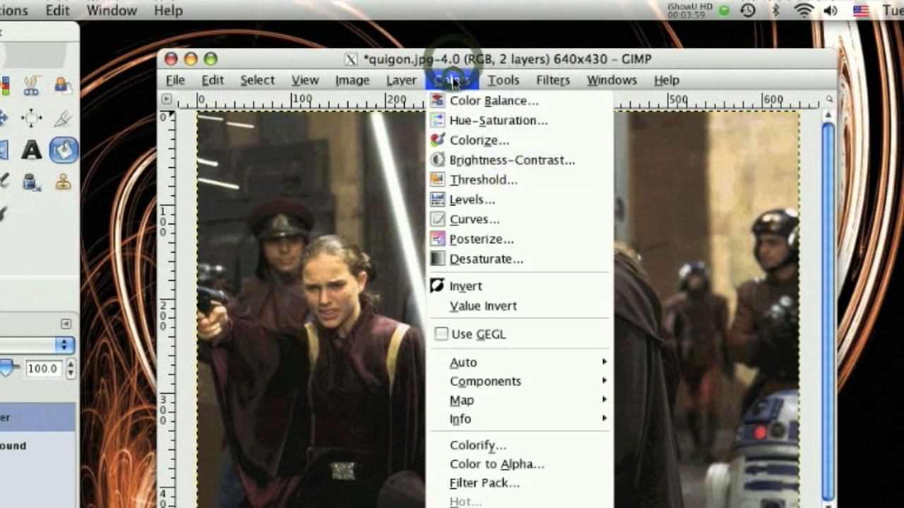
Open Color Balance for the merged layer and try a red blade with midtones at Cyan–Red 100 and Magenta–Green 7
click(492, 100)
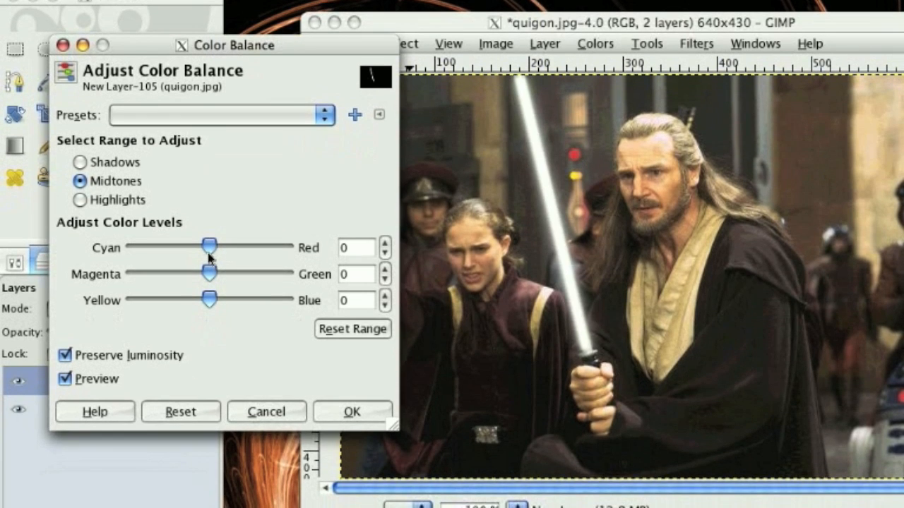
drag(209, 247, 309, 250)
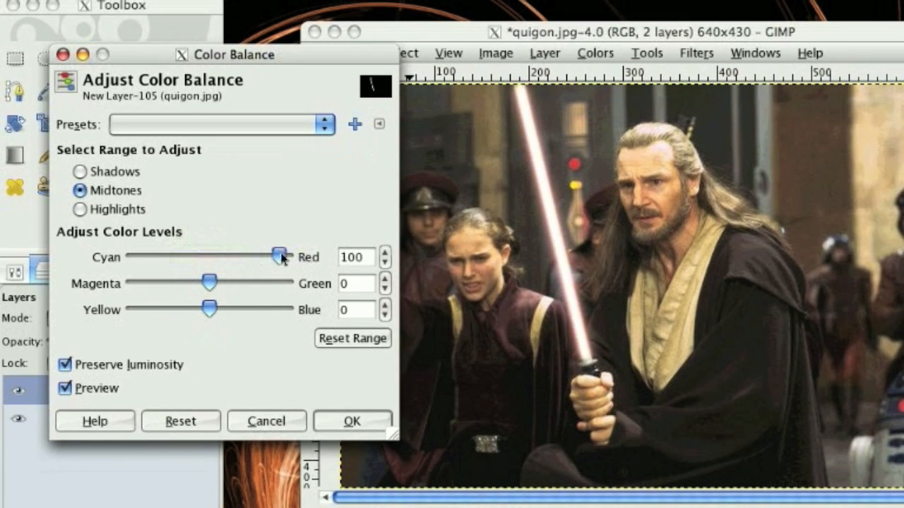
drag(281, 257, 255, 257)
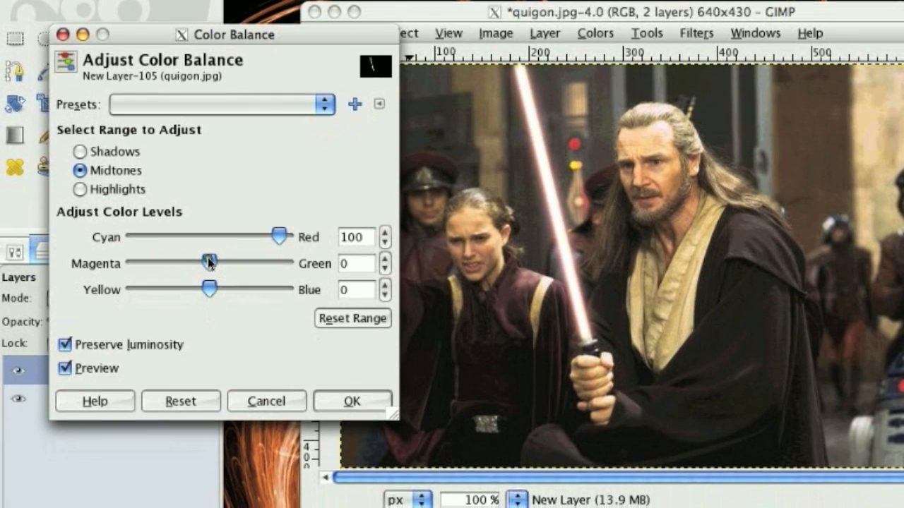
drag(210, 286, 207, 286)
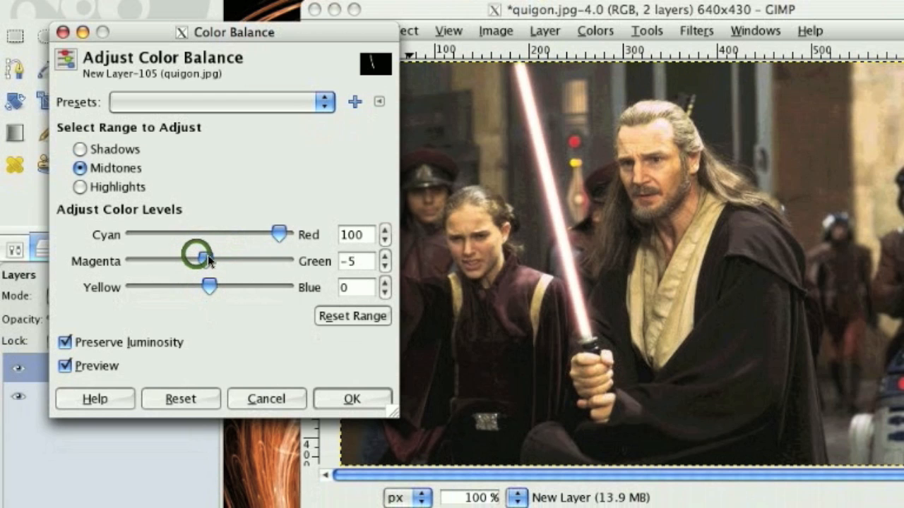
drag(208, 261, 213, 261)
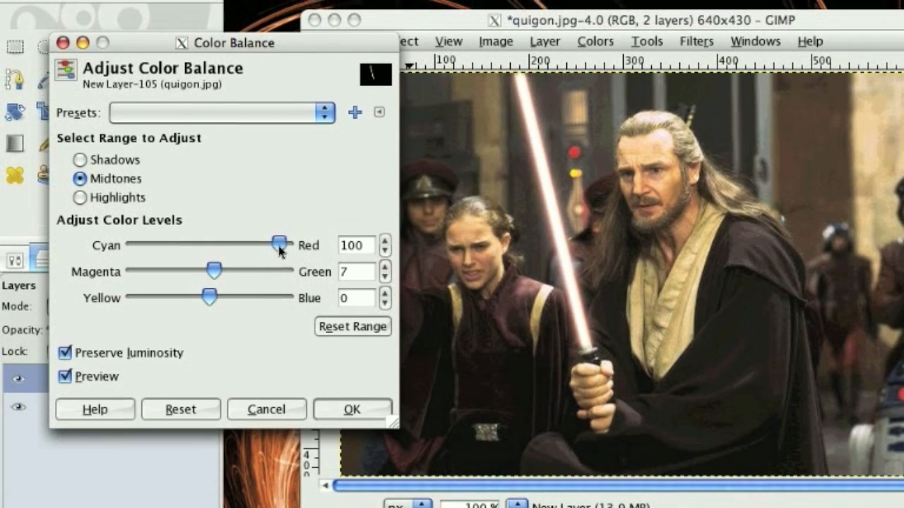
Try a blue blade by setting the midtones to Cyan–Red -100 and Yellow–Blue 100
drag(279, 232, 113, 235)
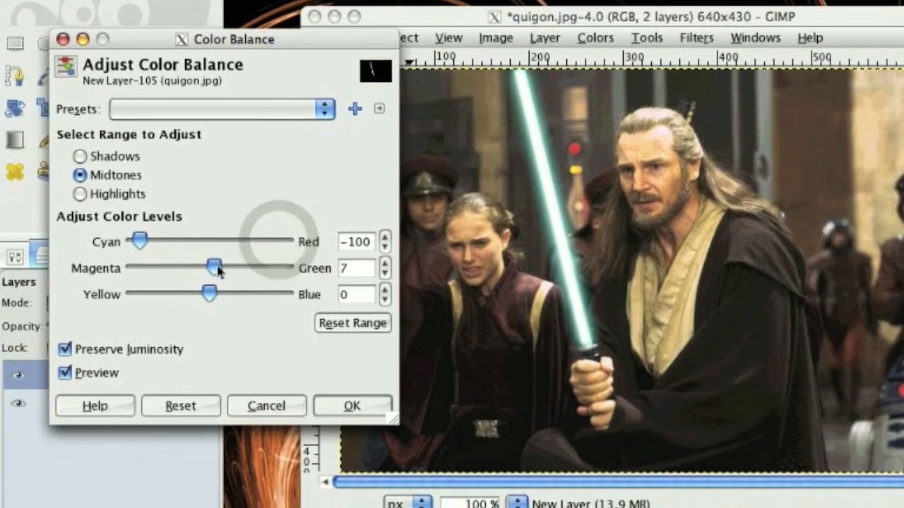
drag(209, 306, 348, 313)
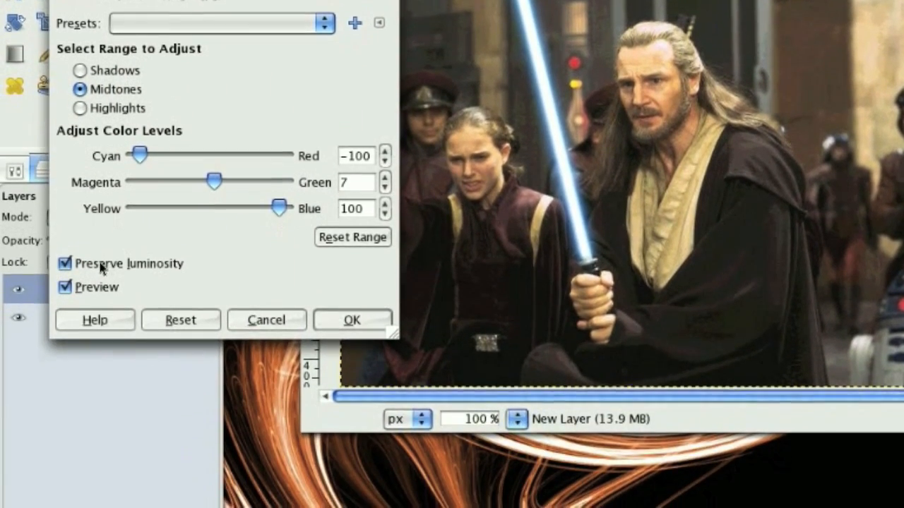
click(98, 265)
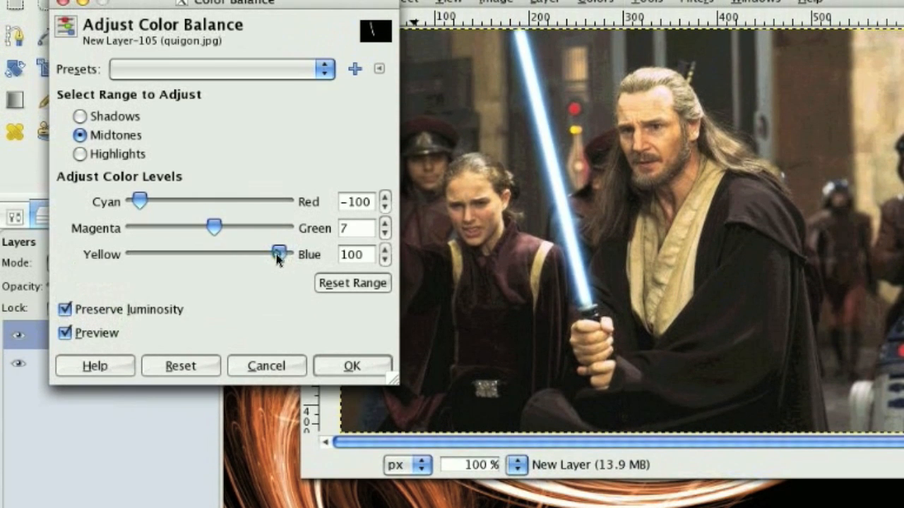
Try a green blade by setting the midtones to Cyan–Red -15, Magenta–Green 100 and Yellow–Blue 36
drag(240, 259, 237, 259)
drag(139, 201, 204, 209)
drag(204, 260, 346, 278)
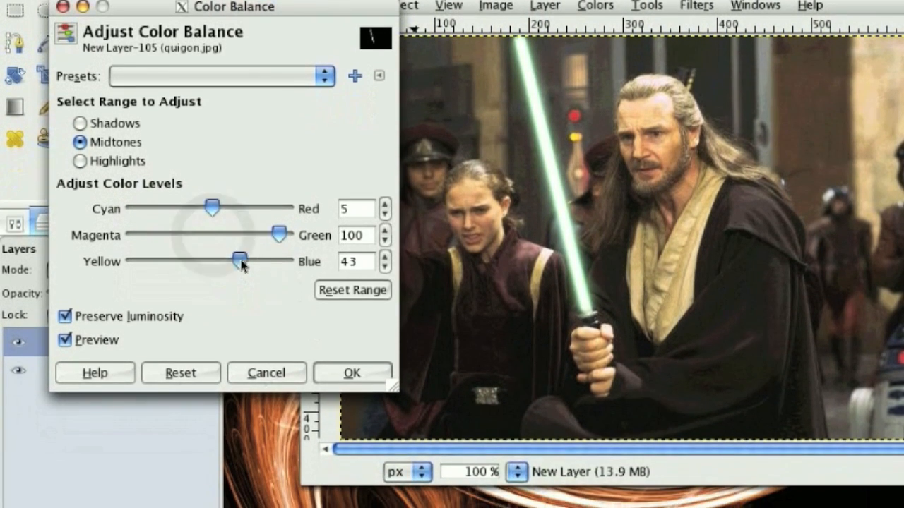
drag(241, 282, 238, 285)
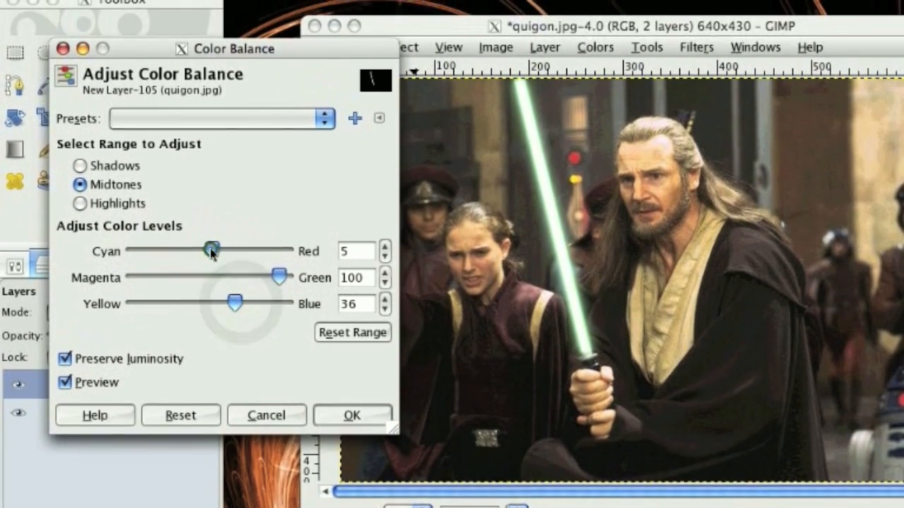
drag(211, 203, 199, 201)
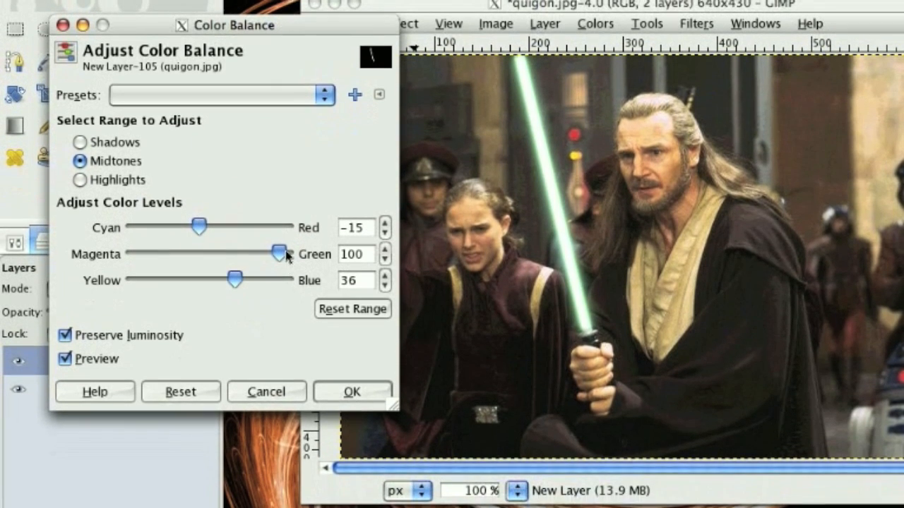
Color the blade blue with midtones at Cyan–Red -100, Magenta–Green 12 and Yellow–Blue 100, keeping Preserve luminosity on, and apply the color balance
drag(281, 282, 277, 282)
drag(226, 259, 217, 258)
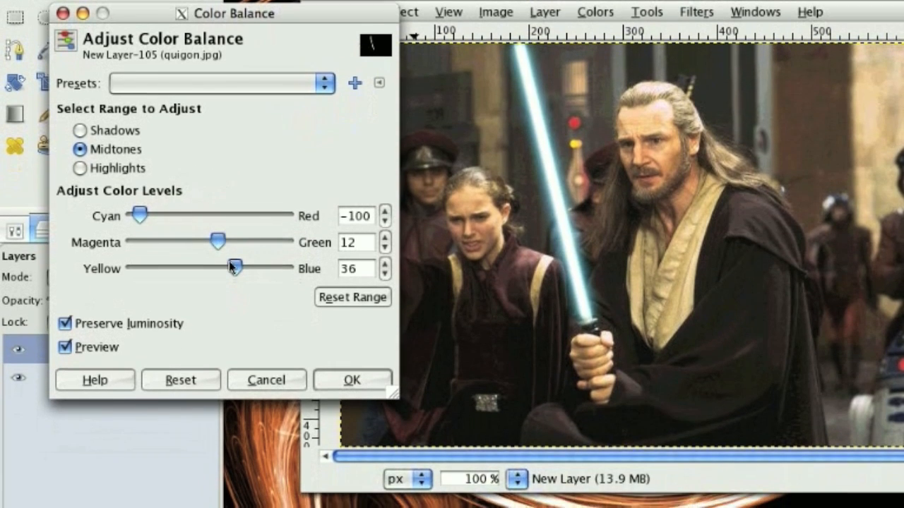
drag(233, 311, 308, 312)
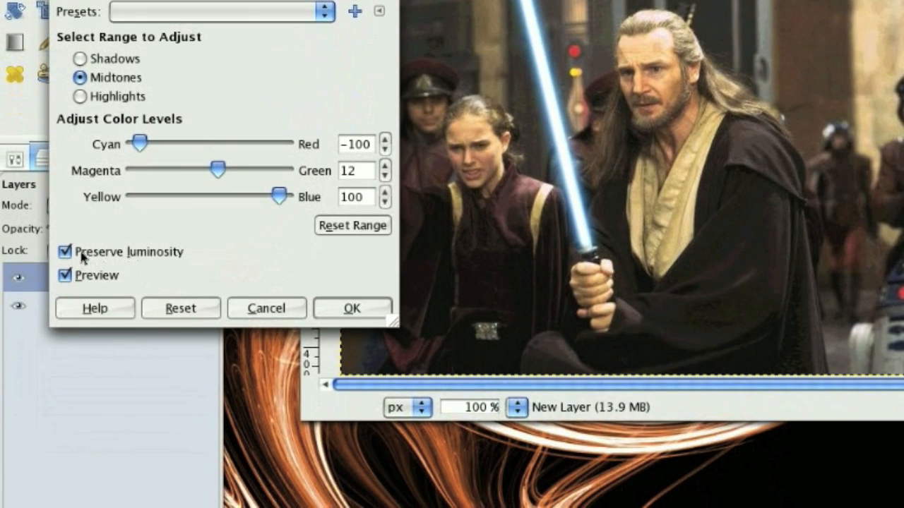
click(66, 261)
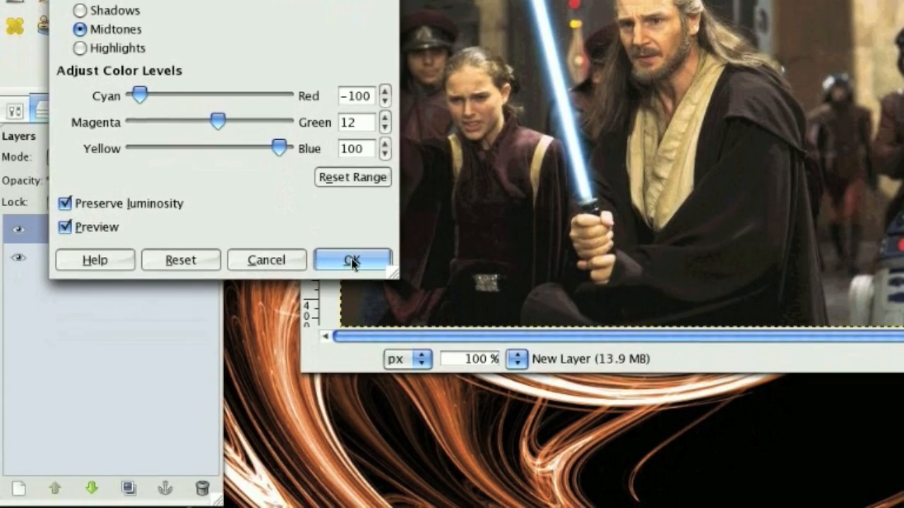
click(352, 298)
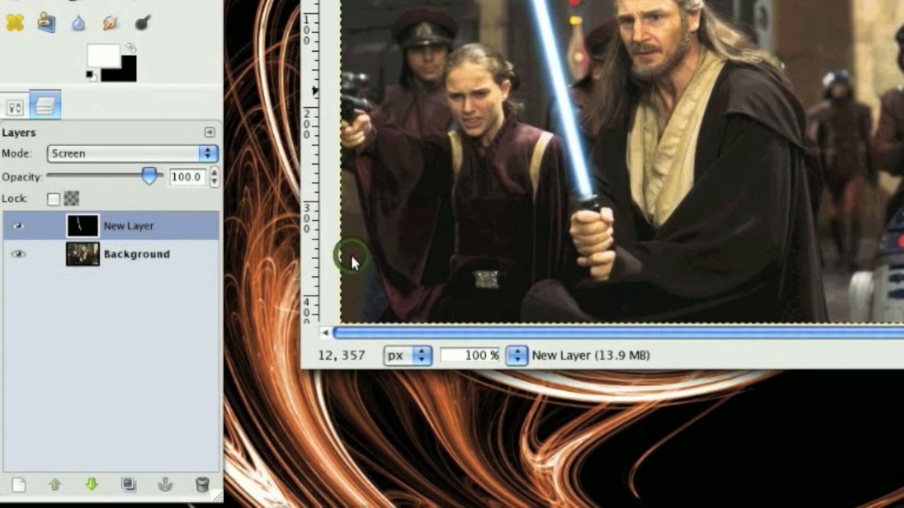